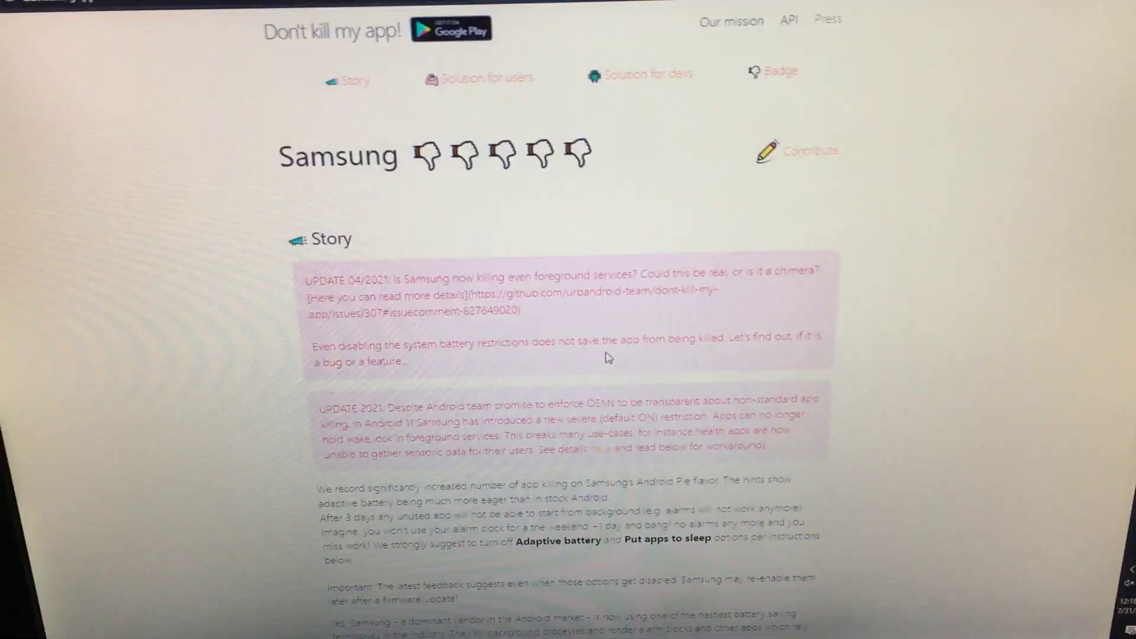
pyautogui.scroll(-3, 637, 351)
pyautogui.scroll(-3, 636, 351)
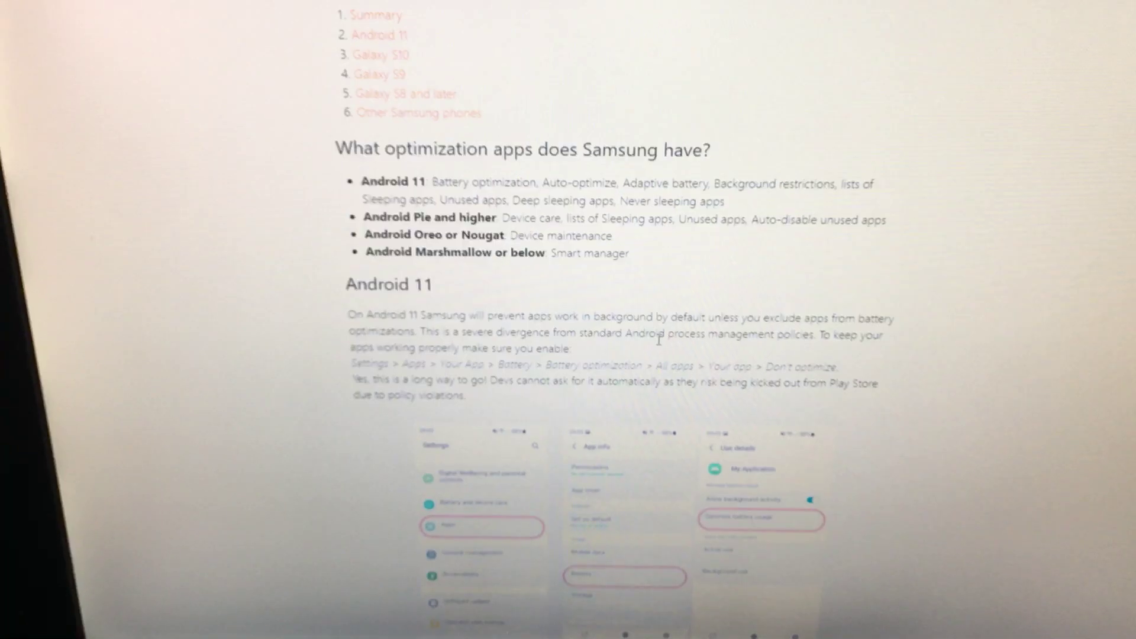
pyautogui.scroll(2, 659, 338)
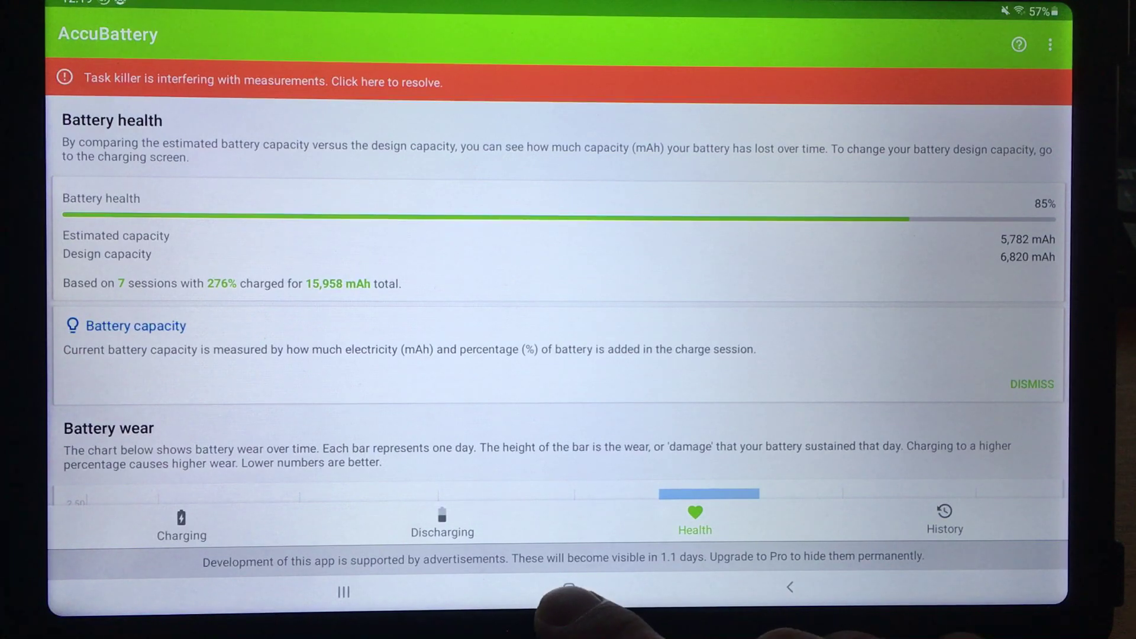
# Leave AccuBattery for the home screen and launch Settings, landing on Device care.
pyautogui.click(569, 588)
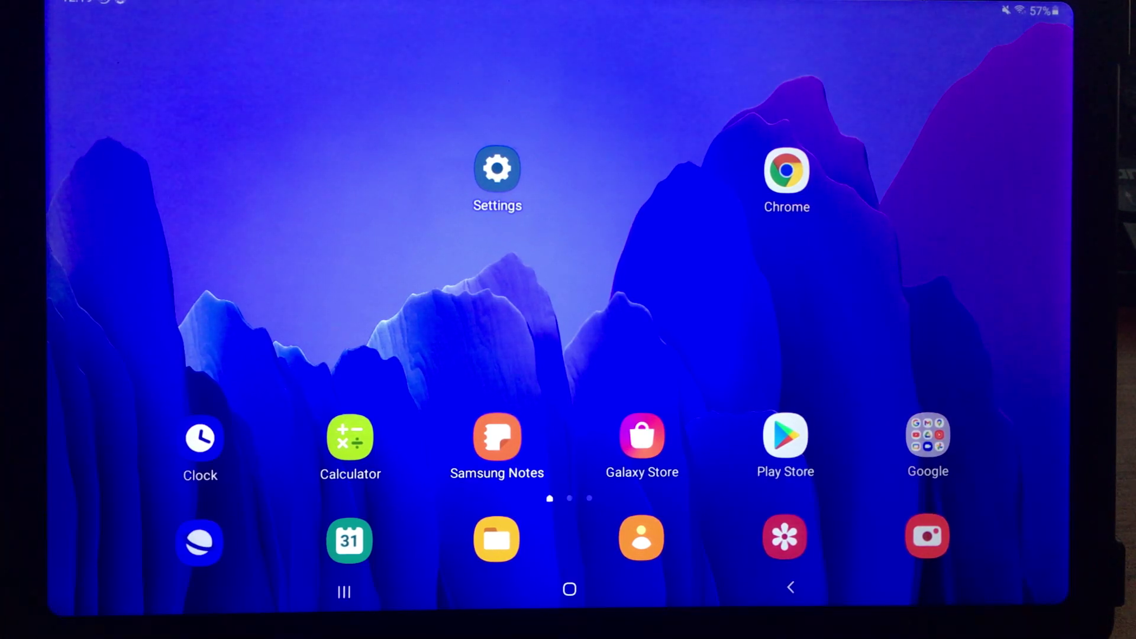
pyautogui.click(498, 168)
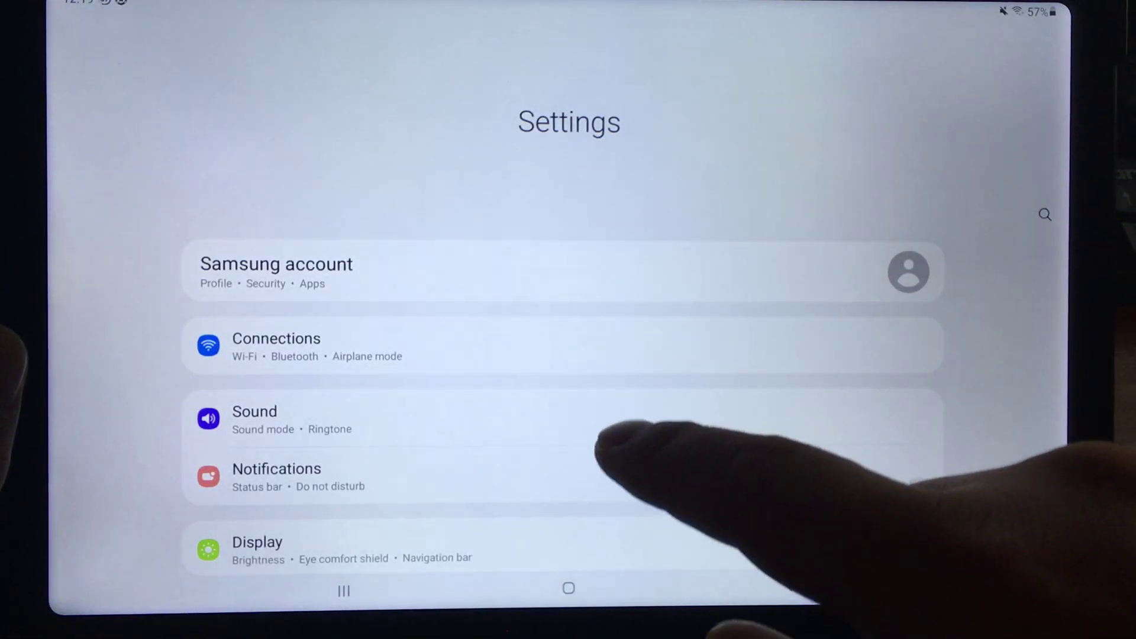
pyautogui.moveTo(622, 435); pyautogui.dragTo(608, 291)
pyautogui.moveTo(685, 419); pyautogui.dragTo(644, 276)
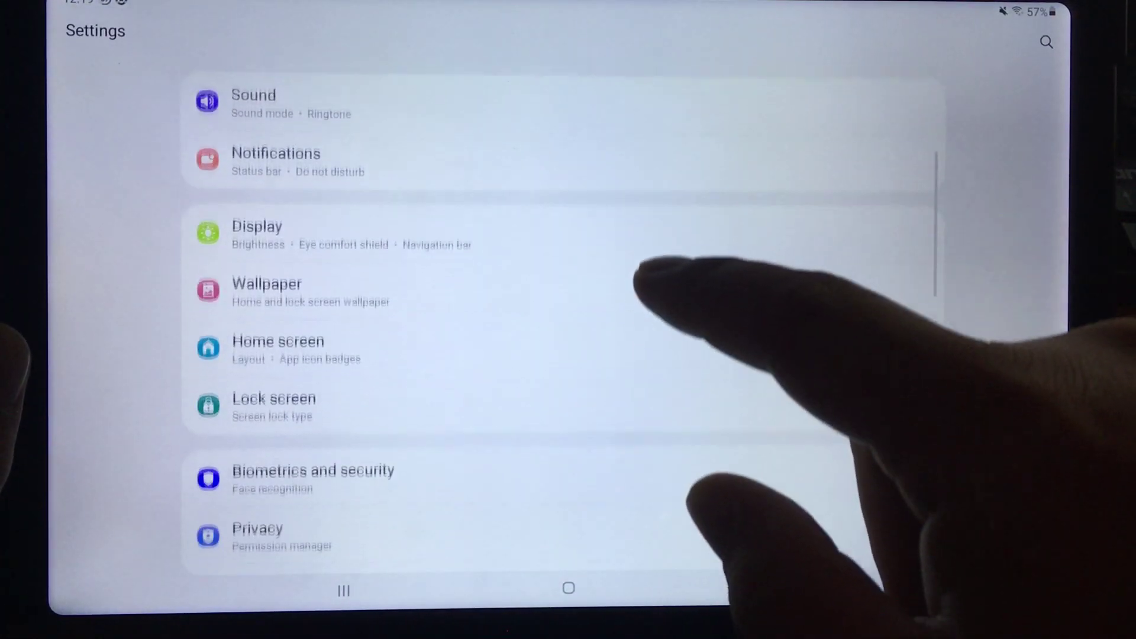
pyautogui.moveTo(634, 380); pyautogui.dragTo(631, 191)
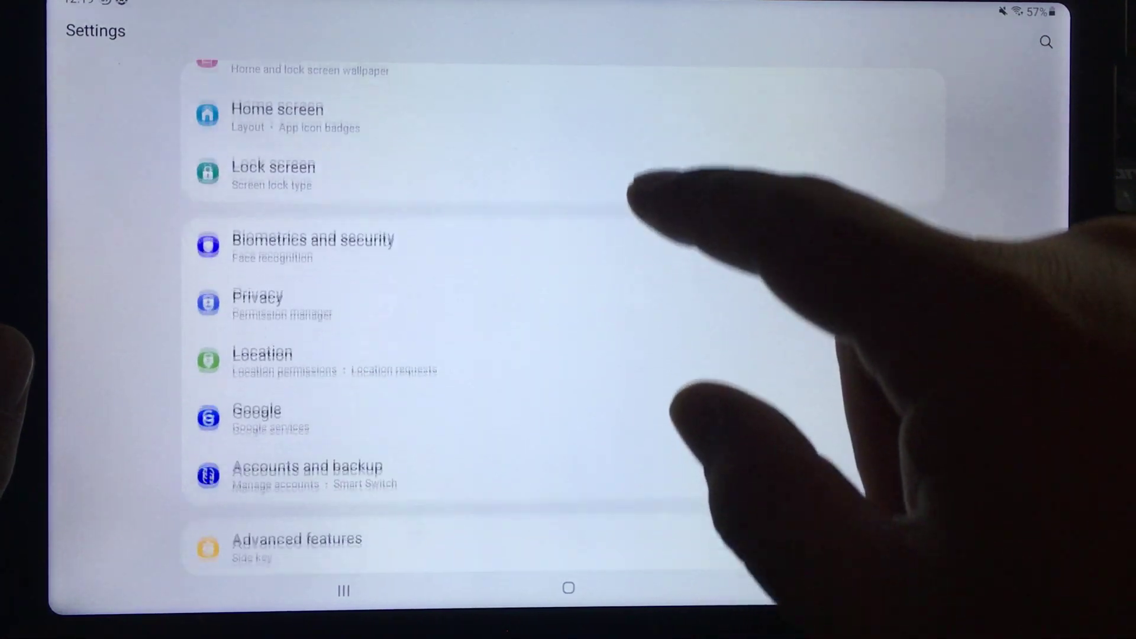
pyautogui.moveTo(647, 443); pyautogui.dragTo(654, 216)
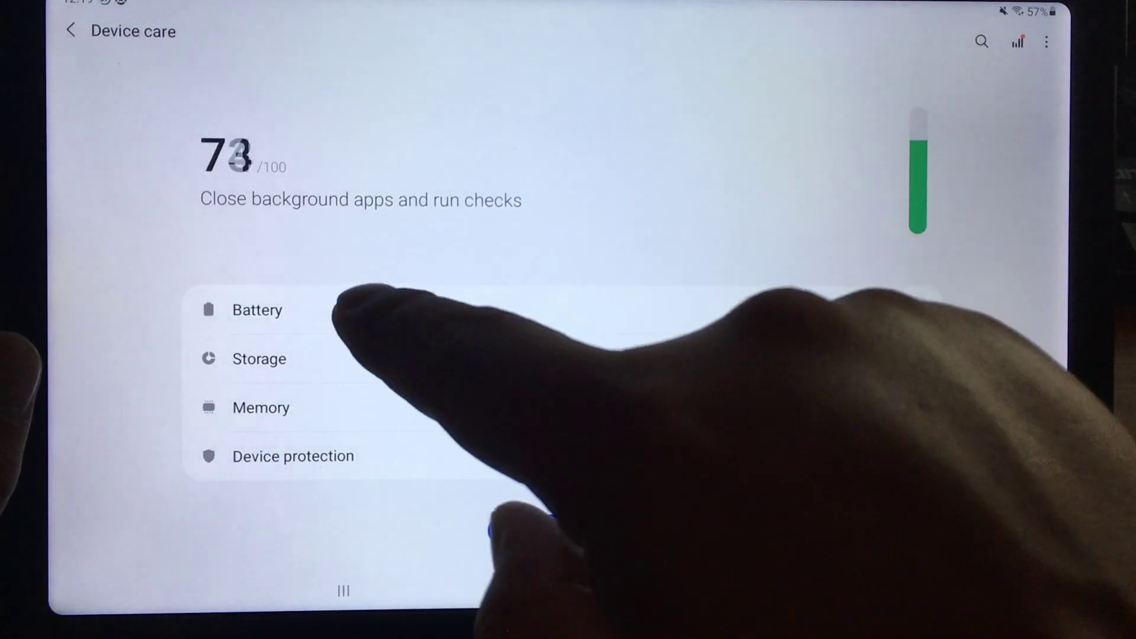
# Switch off 'Put unused apps to sleep' under Battery's background usage limits, returning to Battery.
pyautogui.click(257, 310)
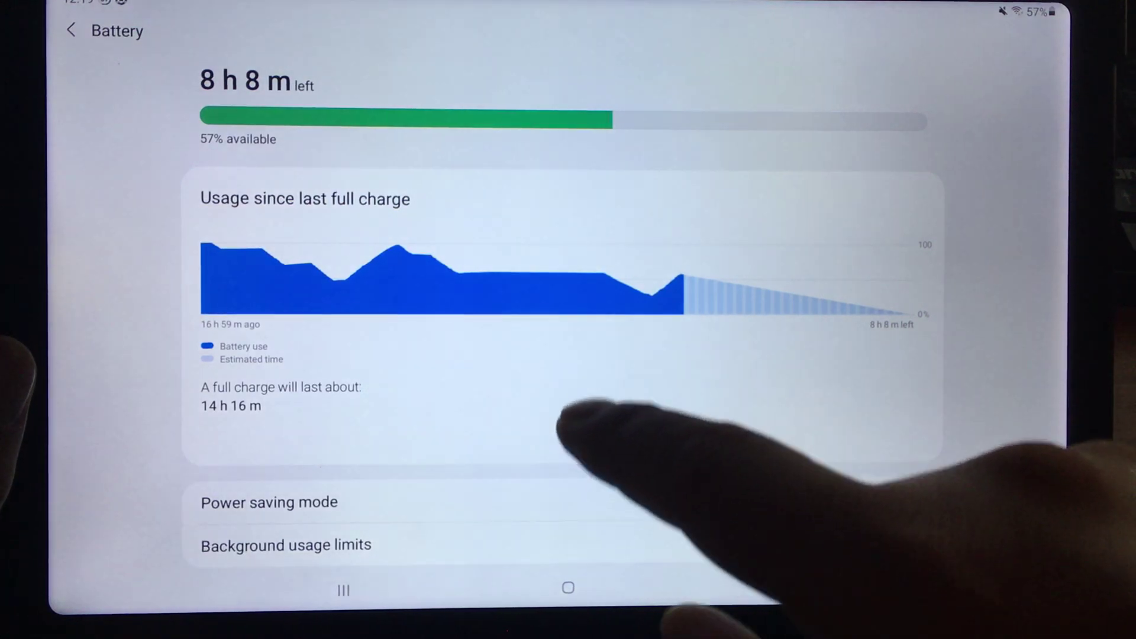
pyautogui.scroll(-2, 622, 382)
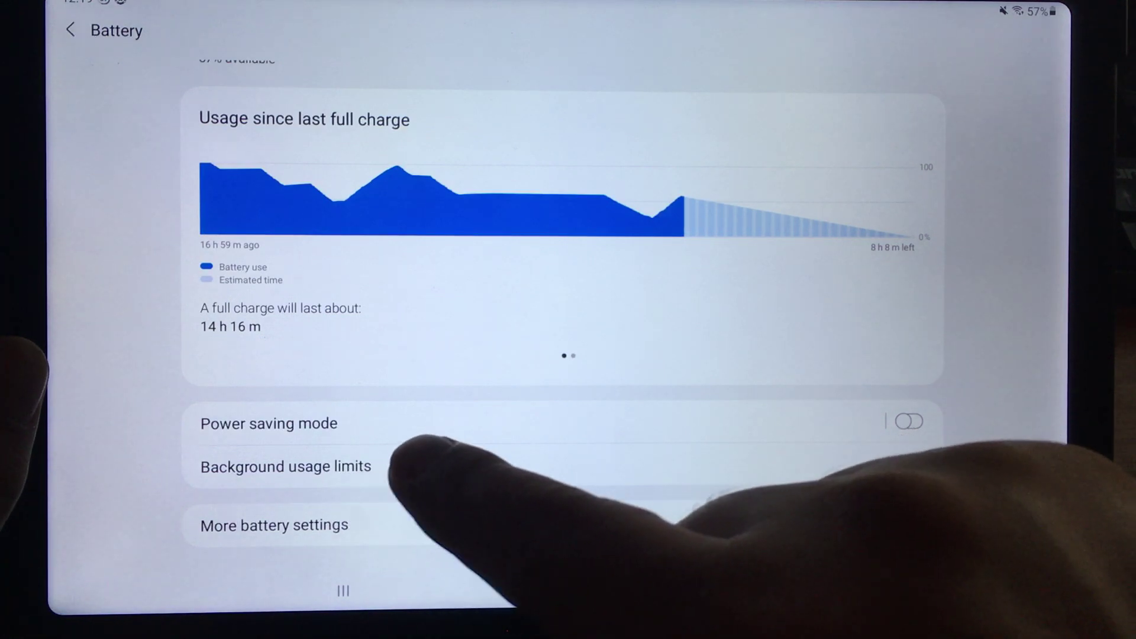
pyautogui.click(480, 467)
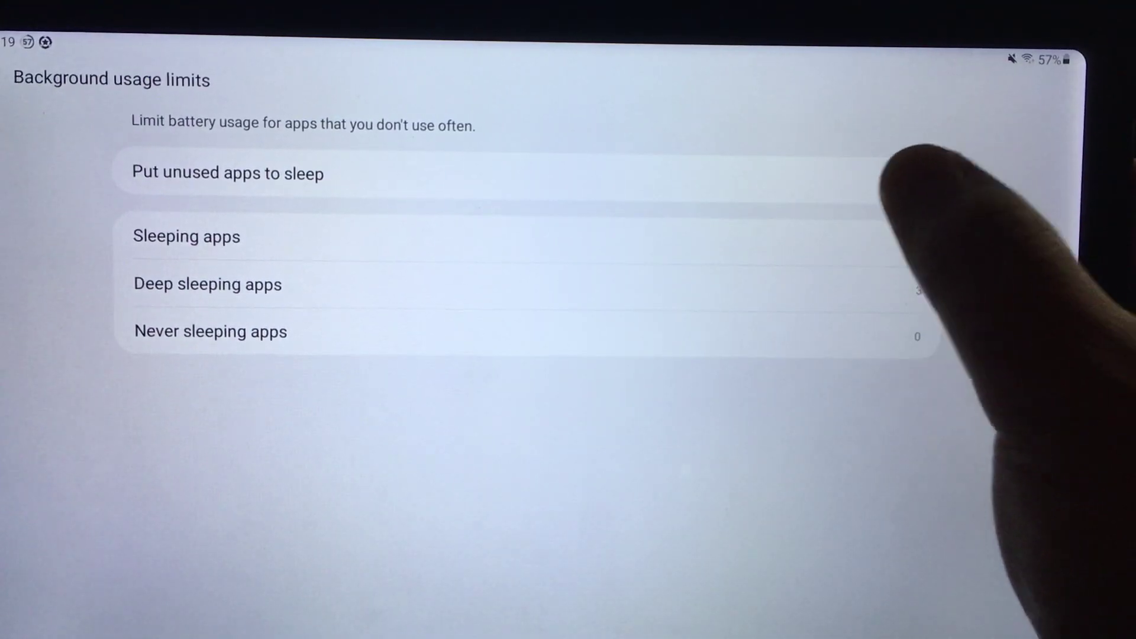
pyautogui.click(907, 180)
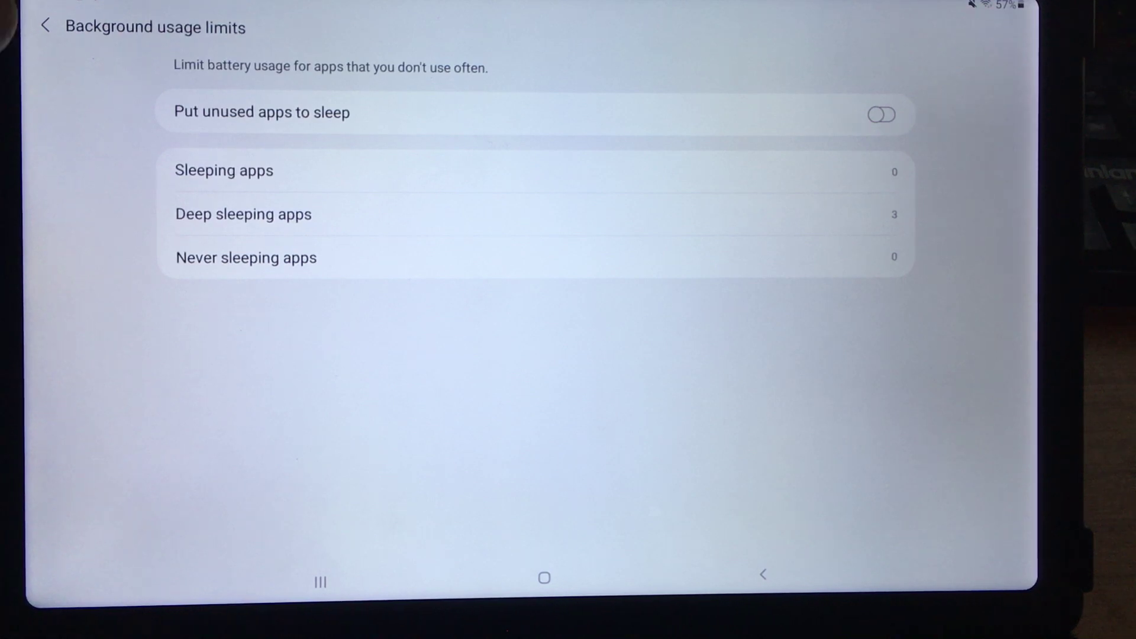
pyautogui.click(46, 27)
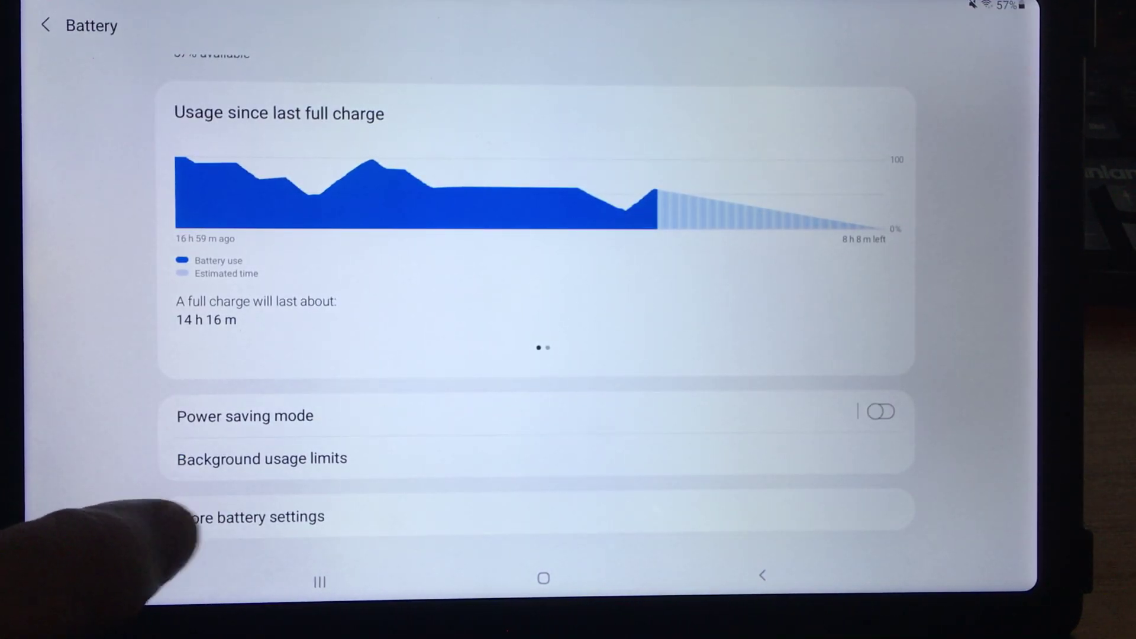
pyautogui.click(235, 516)
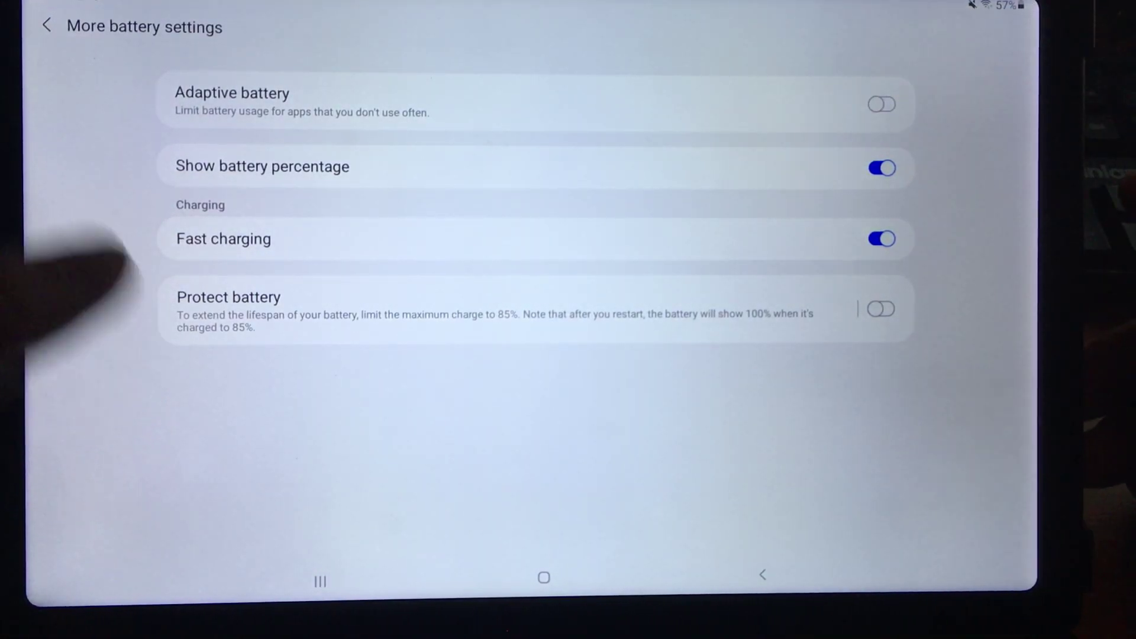
pyautogui.click(45, 26)
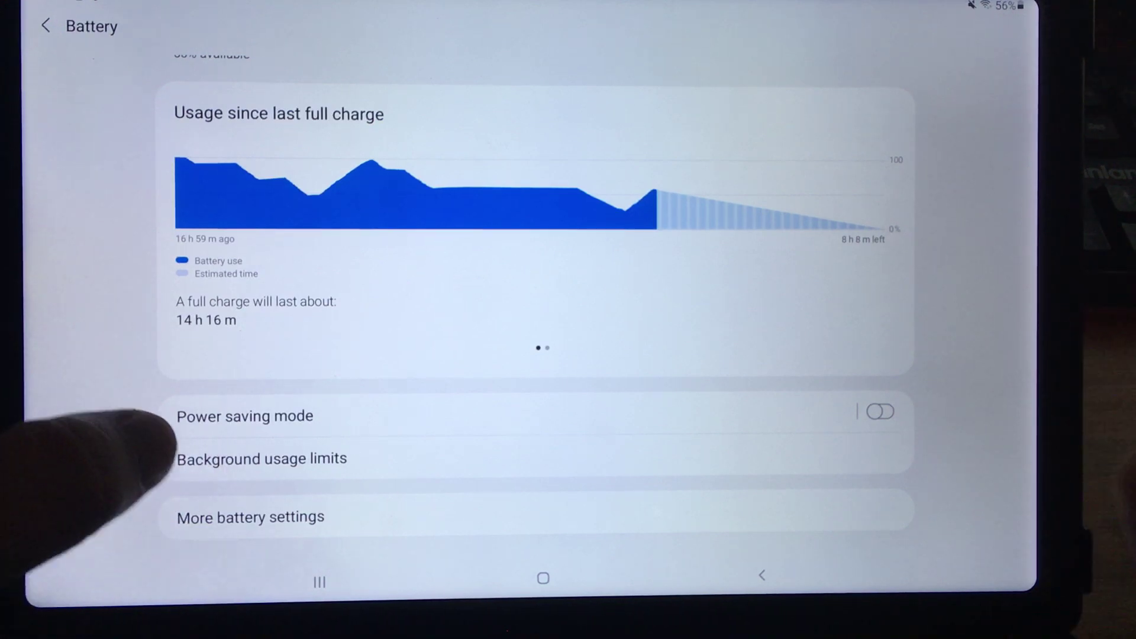
# Go back to the main settings list and reopen Battery's background usage limits.
pyautogui.click(45, 26)
pyautogui.click(44, 26)
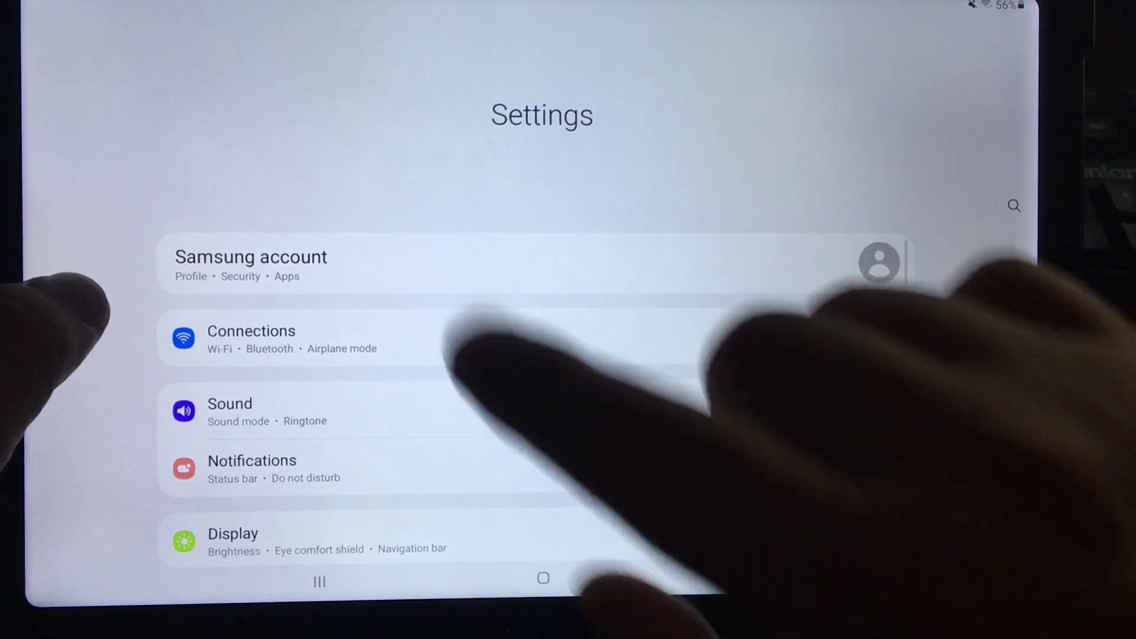
pyautogui.scroll(-2, 622, 381)
pyautogui.scroll(-10, 578, 373)
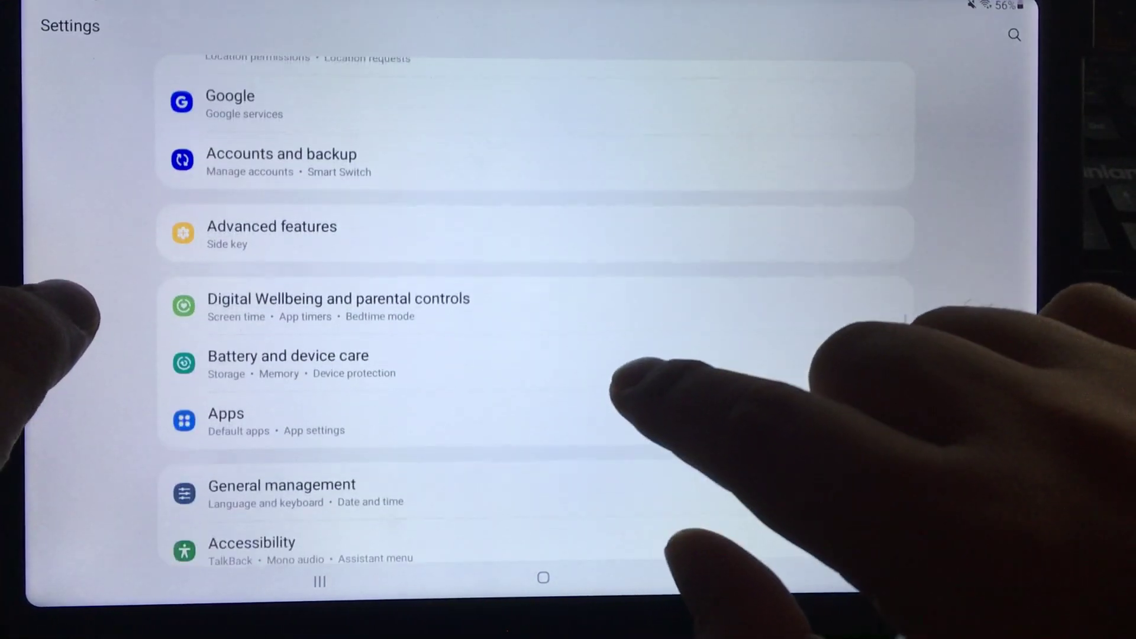
pyautogui.scroll(-1, 435, 346)
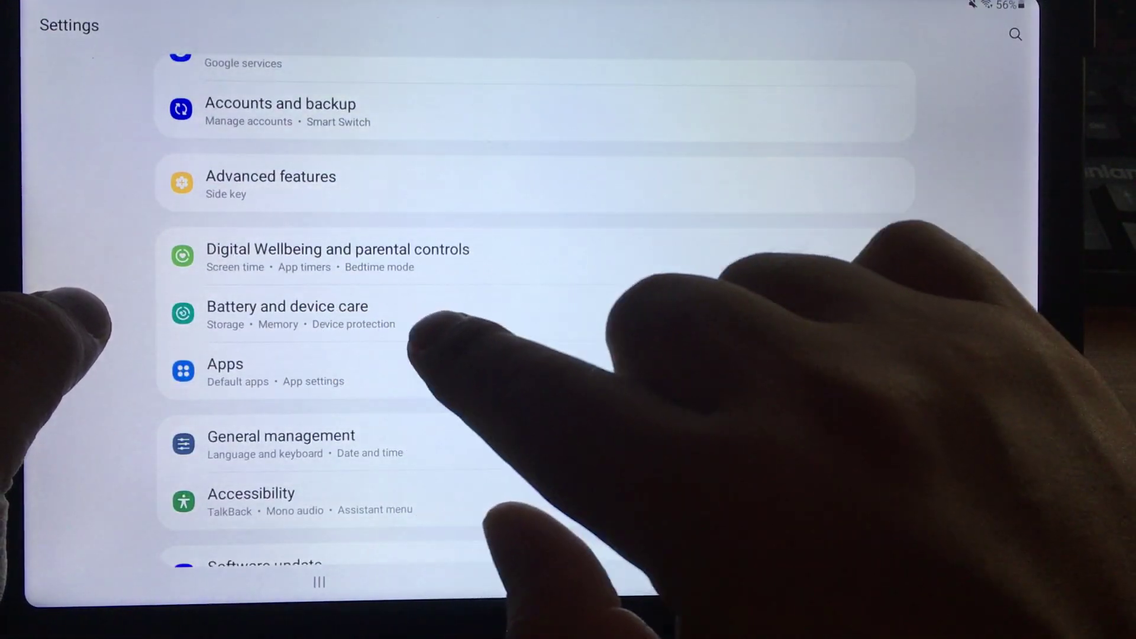
pyautogui.click(417, 316)
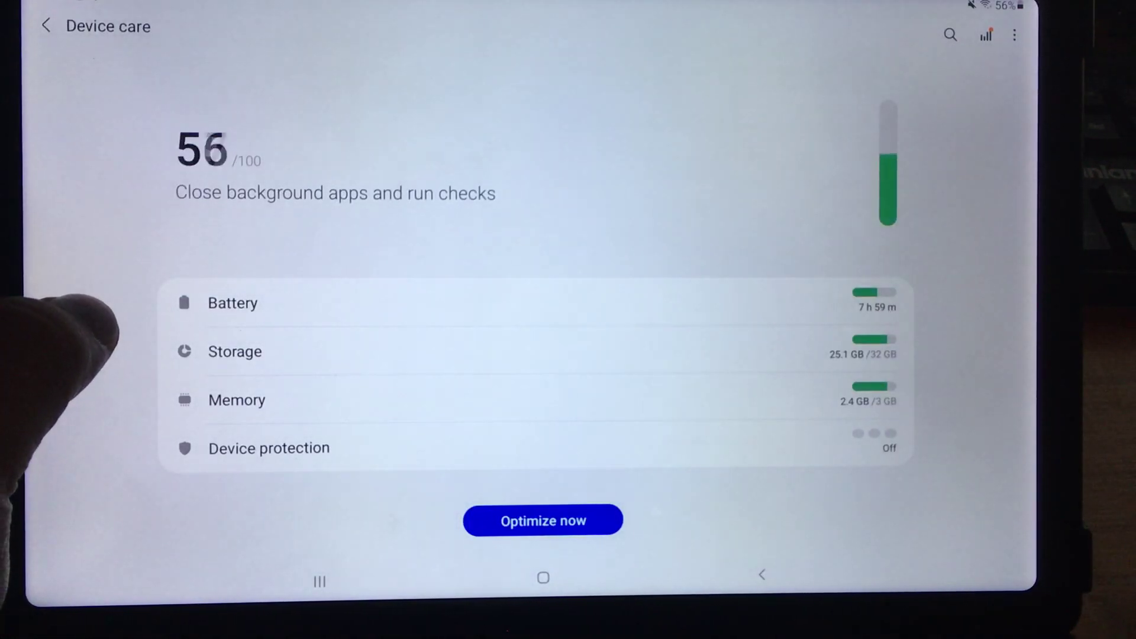
pyautogui.click(445, 302)
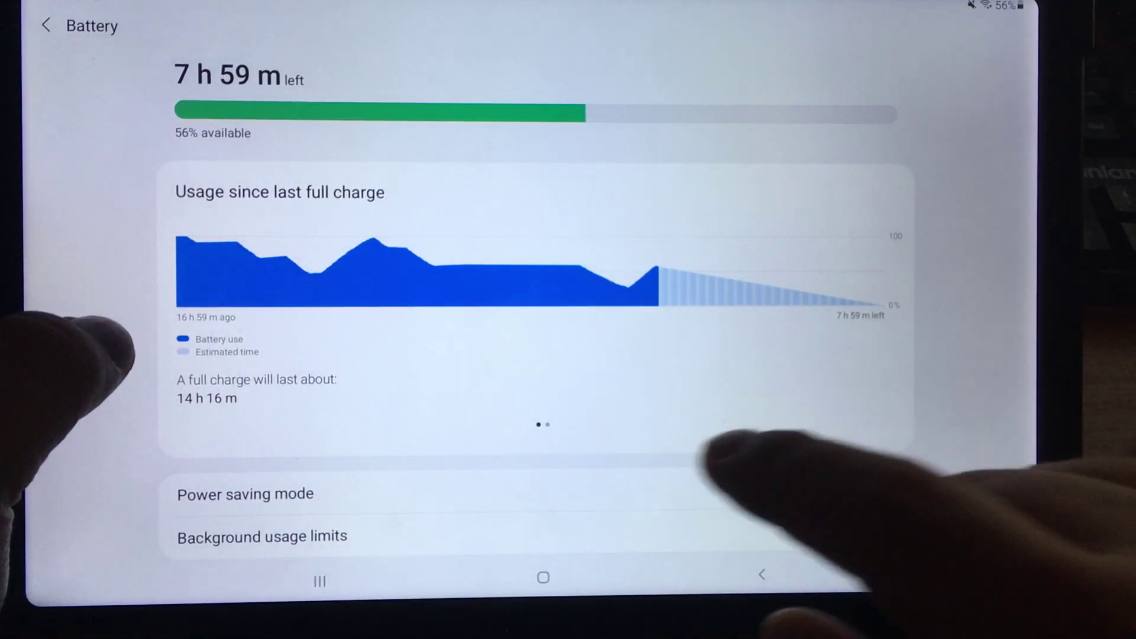
pyautogui.scroll(-2, 693, 462)
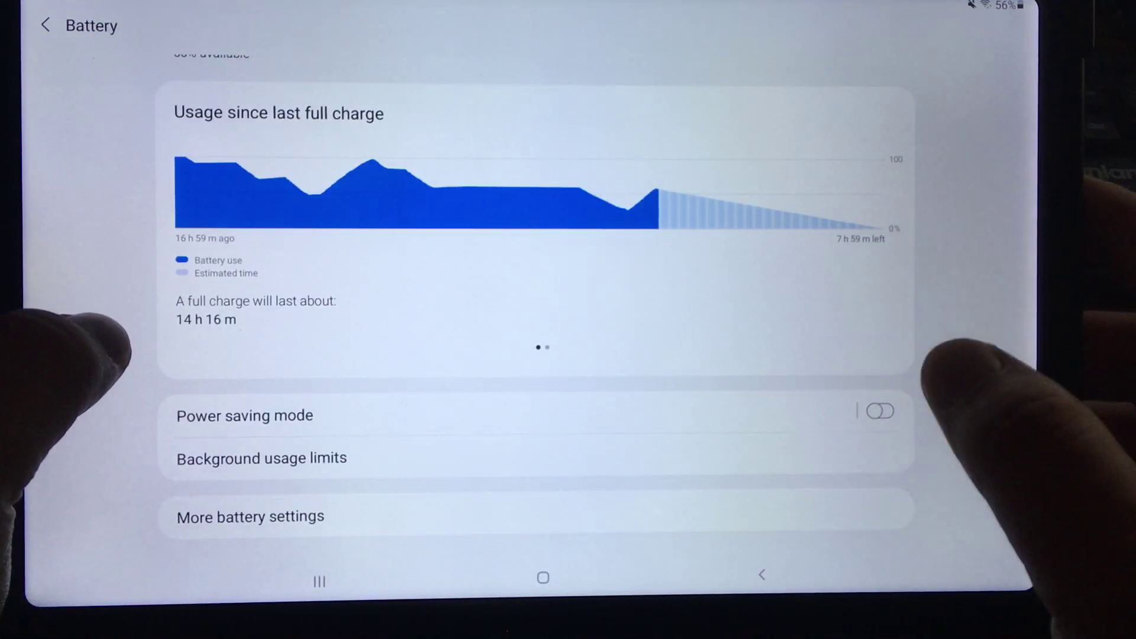
pyautogui.click(799, 458)
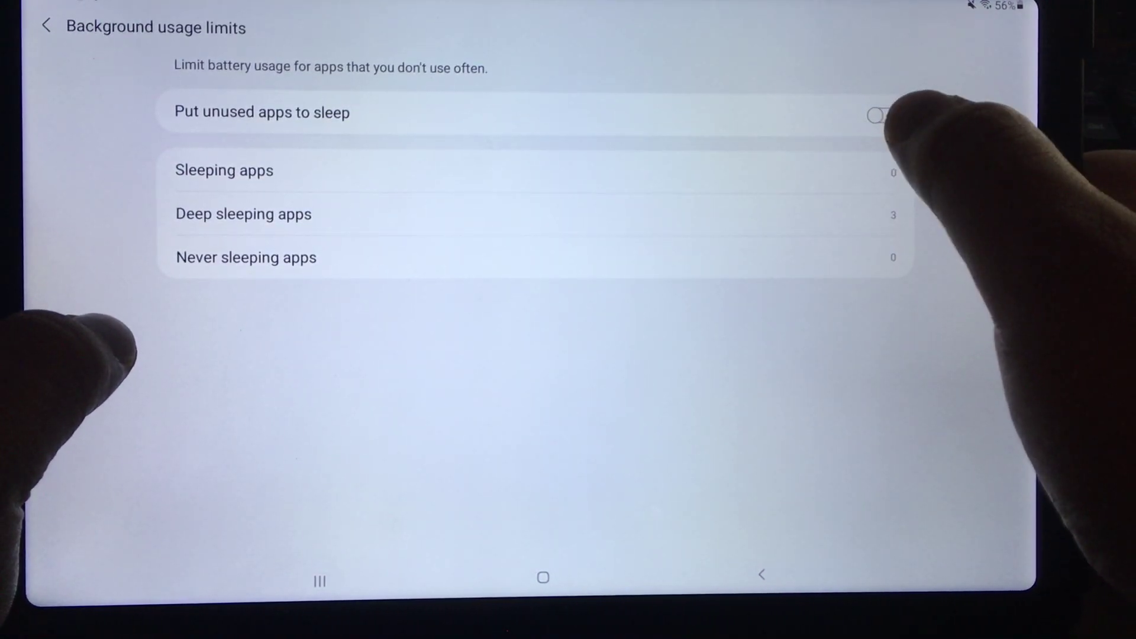
# Confirm Adaptive battery is off in More battery settings, then exit via Device care to home.
pyautogui.click(46, 26)
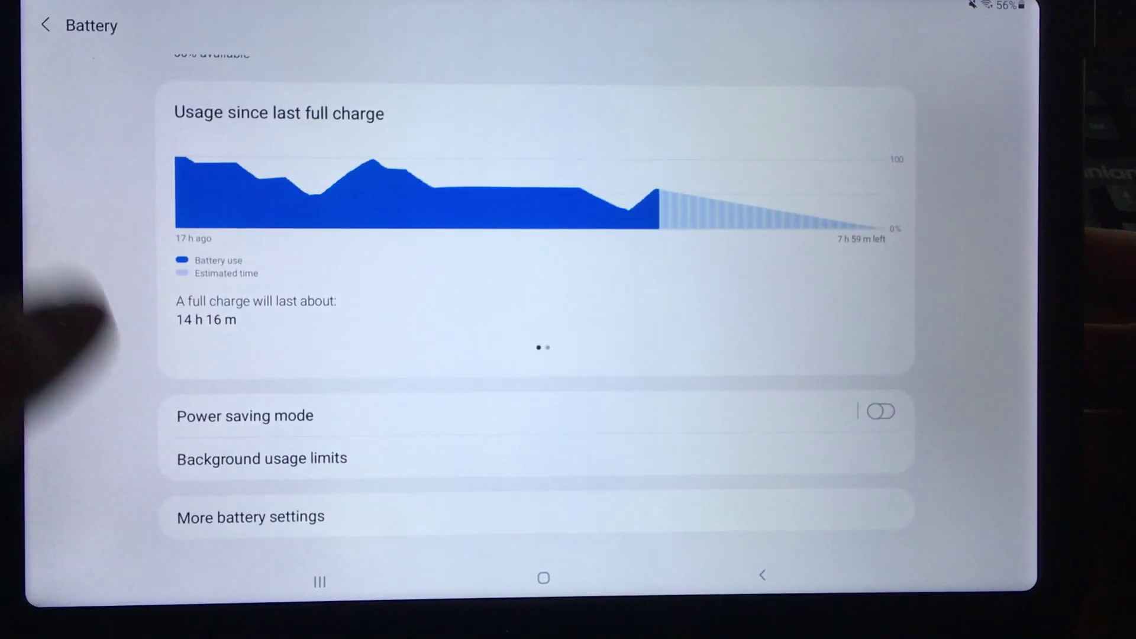
pyautogui.click(209, 518)
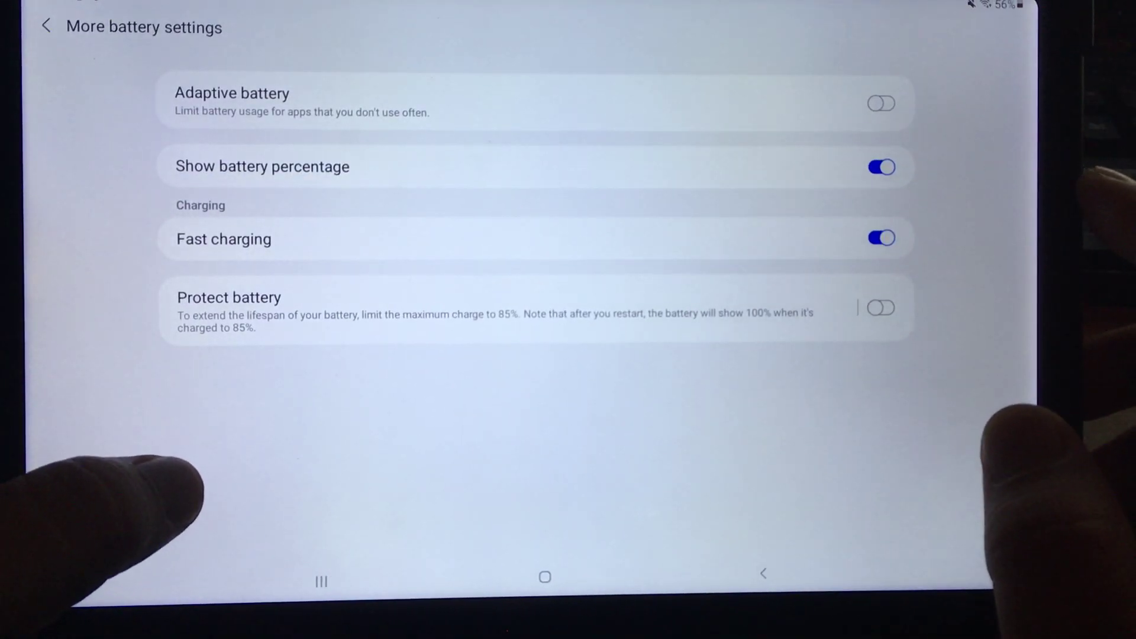
pyautogui.click(44, 27)
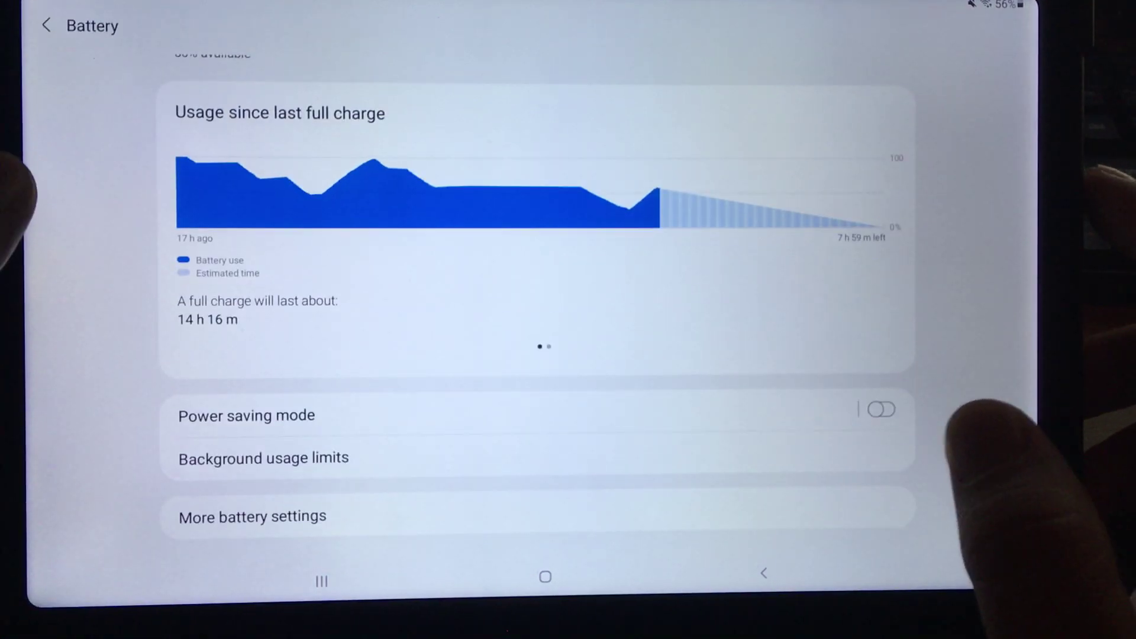
pyautogui.click(44, 26)
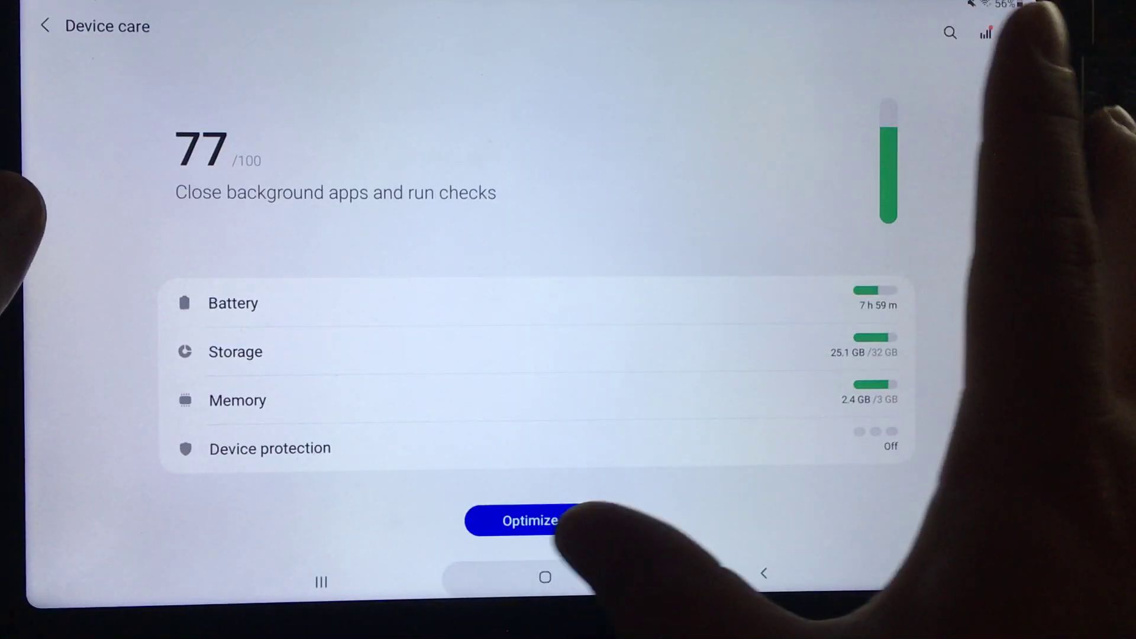
pyautogui.click(545, 577)
pyautogui.moveTo(888, 462); pyautogui.dragTo(888, 267)
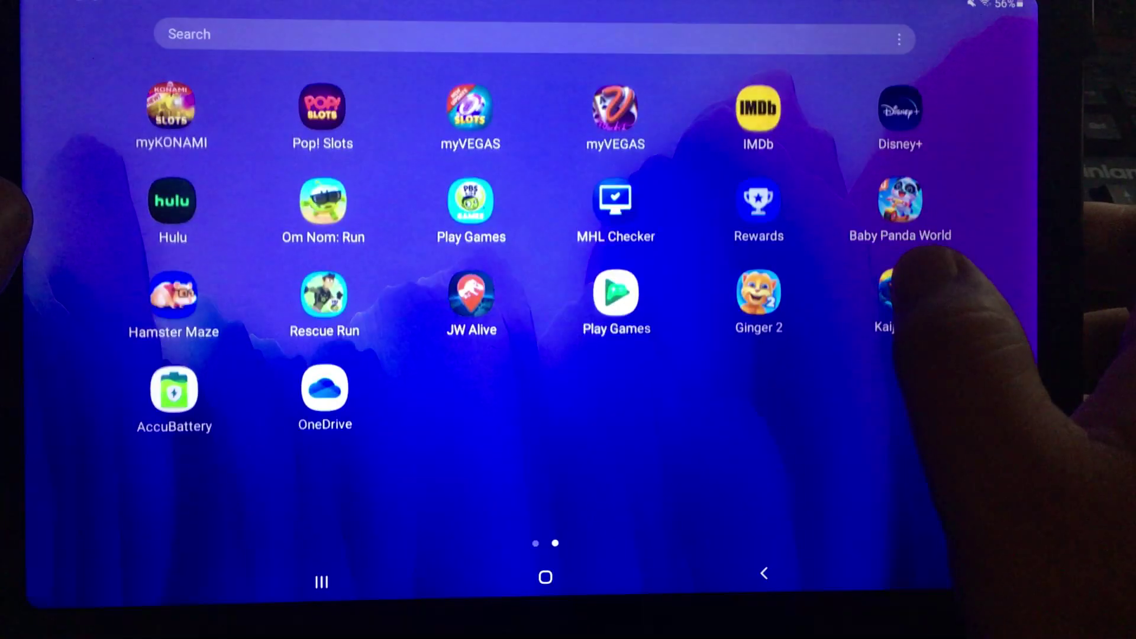
pyautogui.click(173, 383)
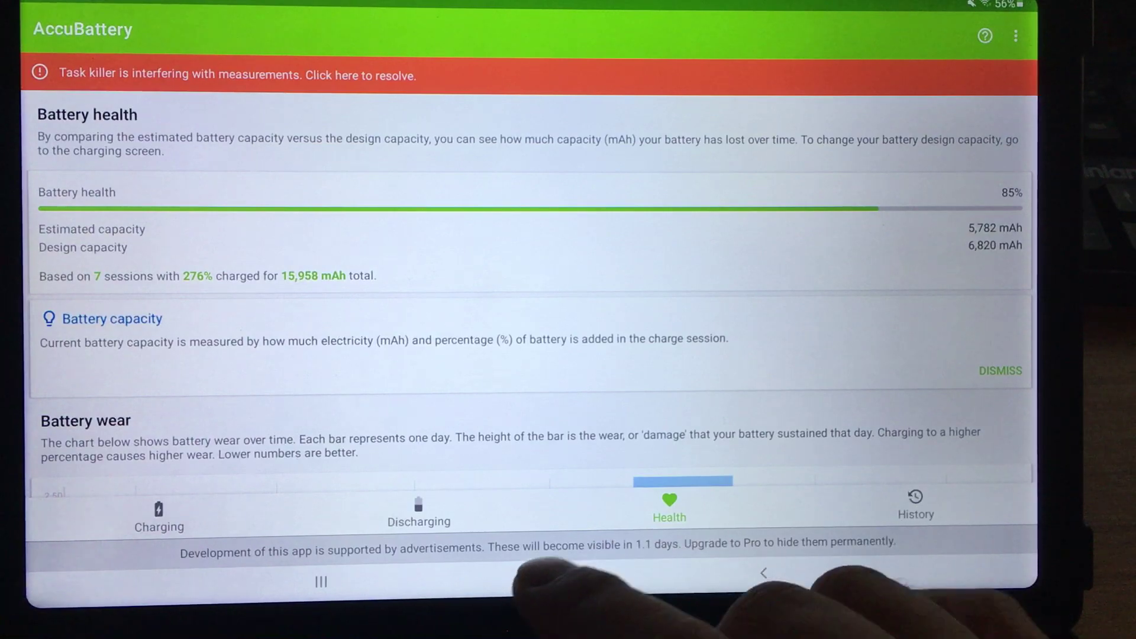
pyautogui.click(545, 577)
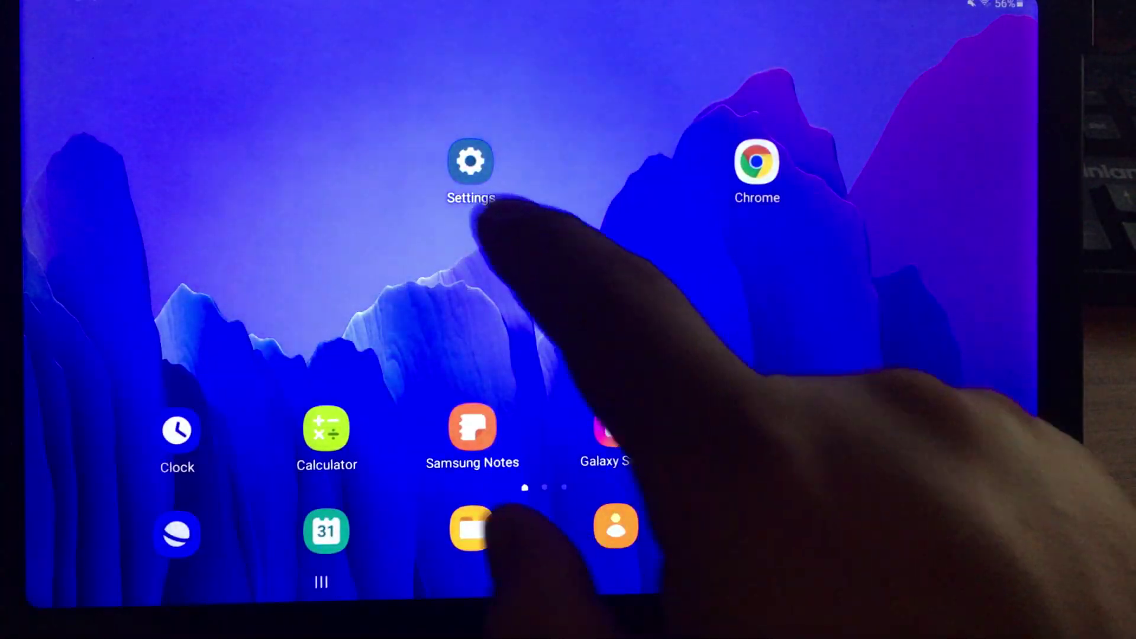
# Reopen Settings, go to Apps, and select AccuBattery to show its App info.
pyautogui.click(469, 160)
pyautogui.scroll(10, 533, 311)
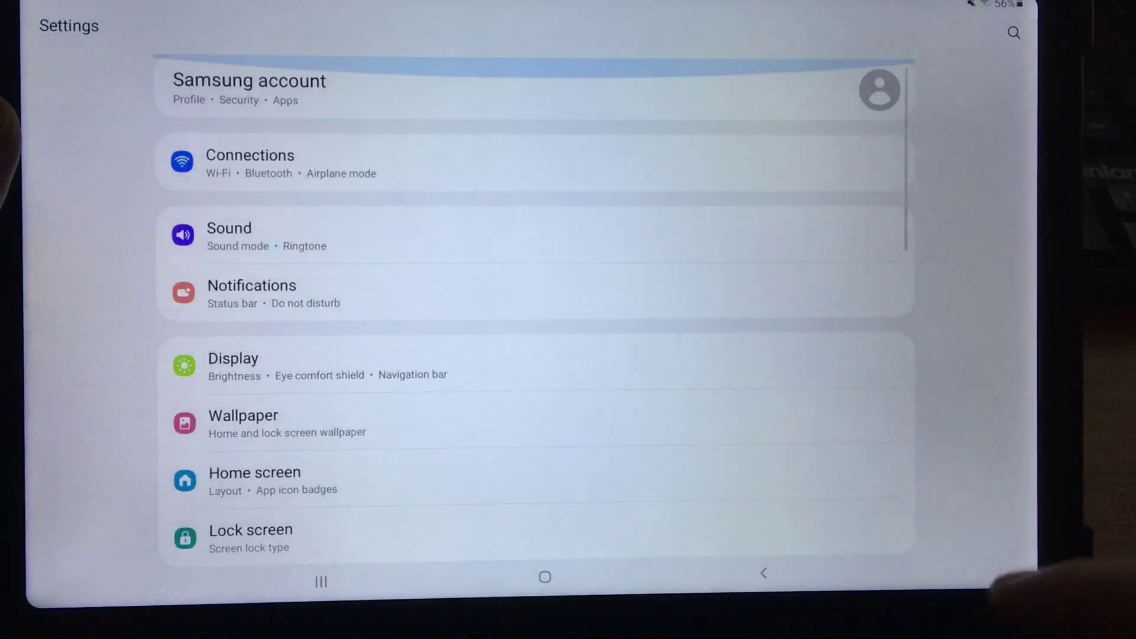
pyautogui.scroll(-5, 533, 311)
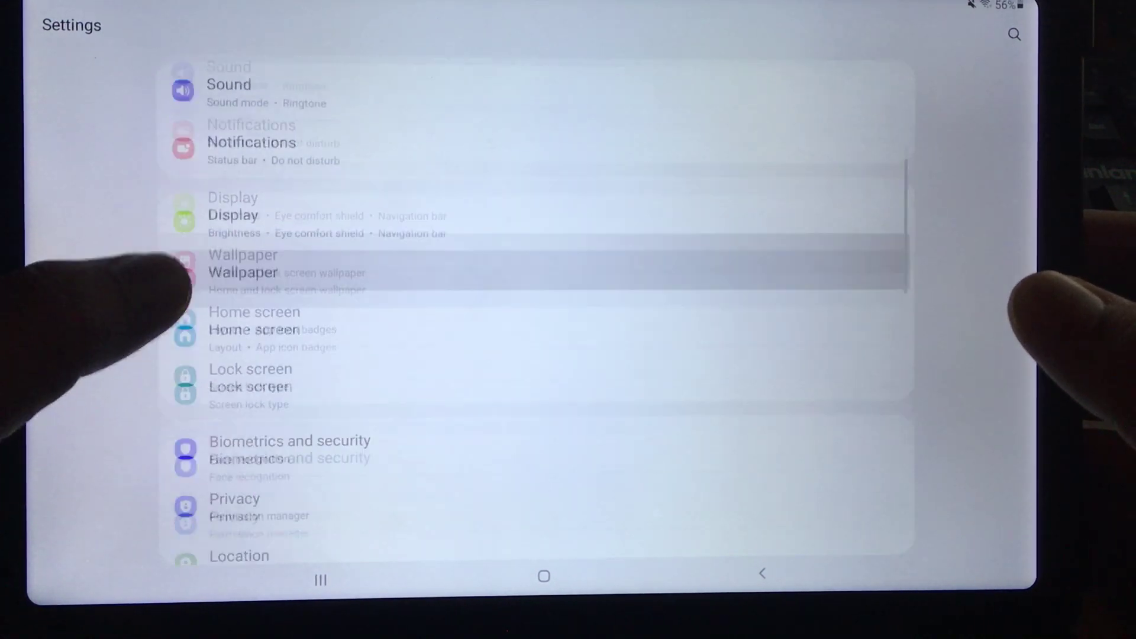
pyautogui.scroll(-2, 533, 311)
pyautogui.scroll(-1, 532, 311)
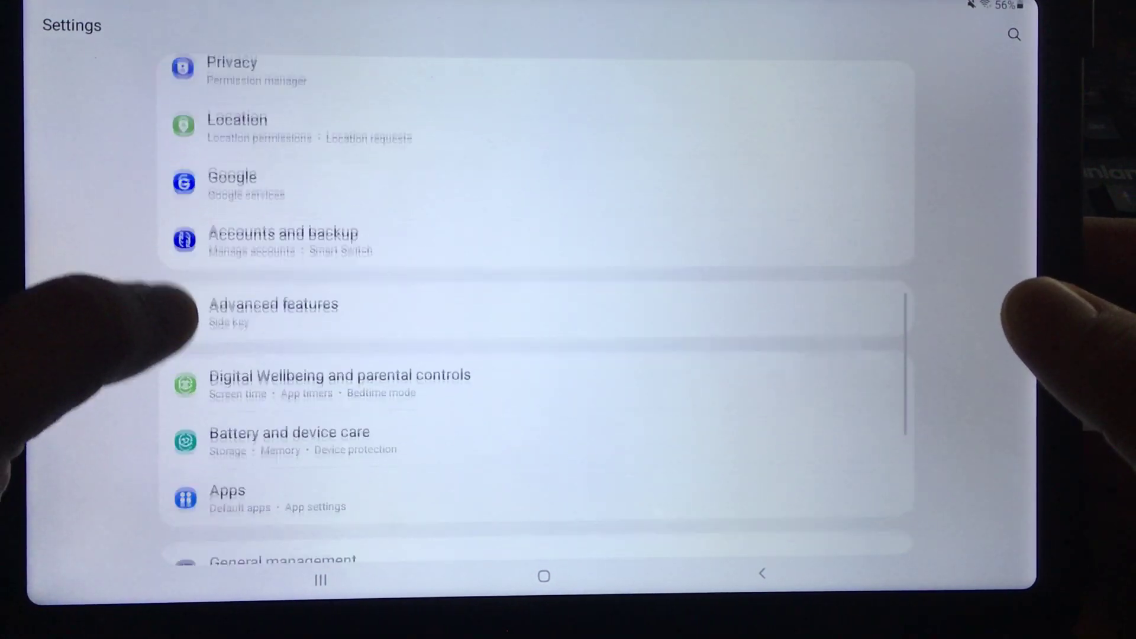
pyautogui.scroll(-2, 534, 311)
pyautogui.scroll(-1, 533, 311)
pyautogui.click(231, 326)
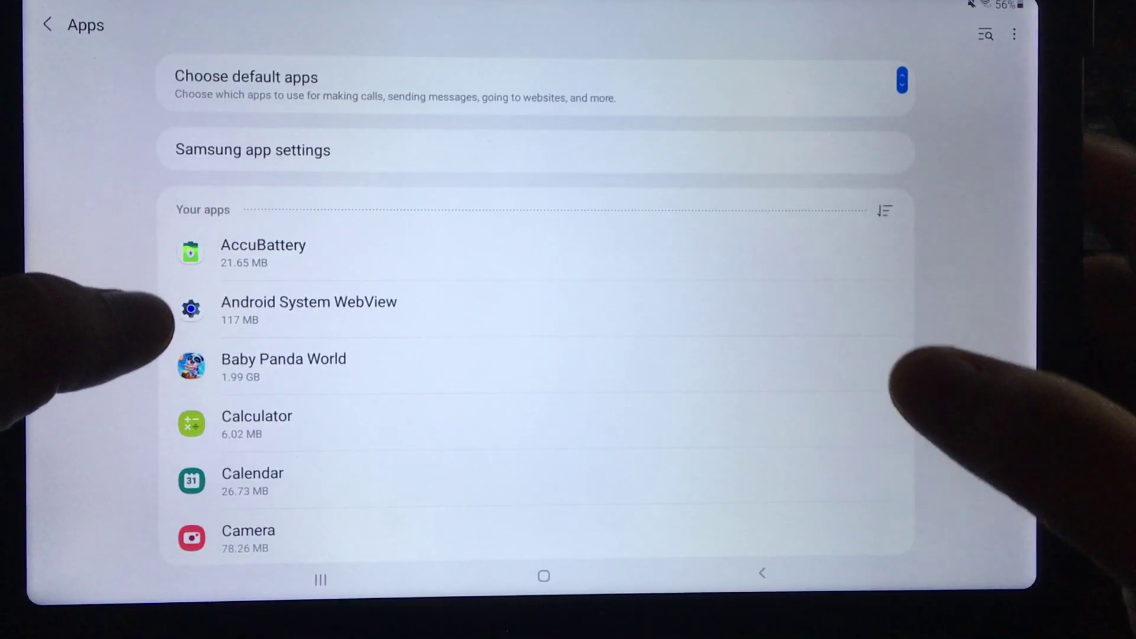
pyautogui.scroll(-1, 532, 356)
pyautogui.scroll(1, 532, 356)
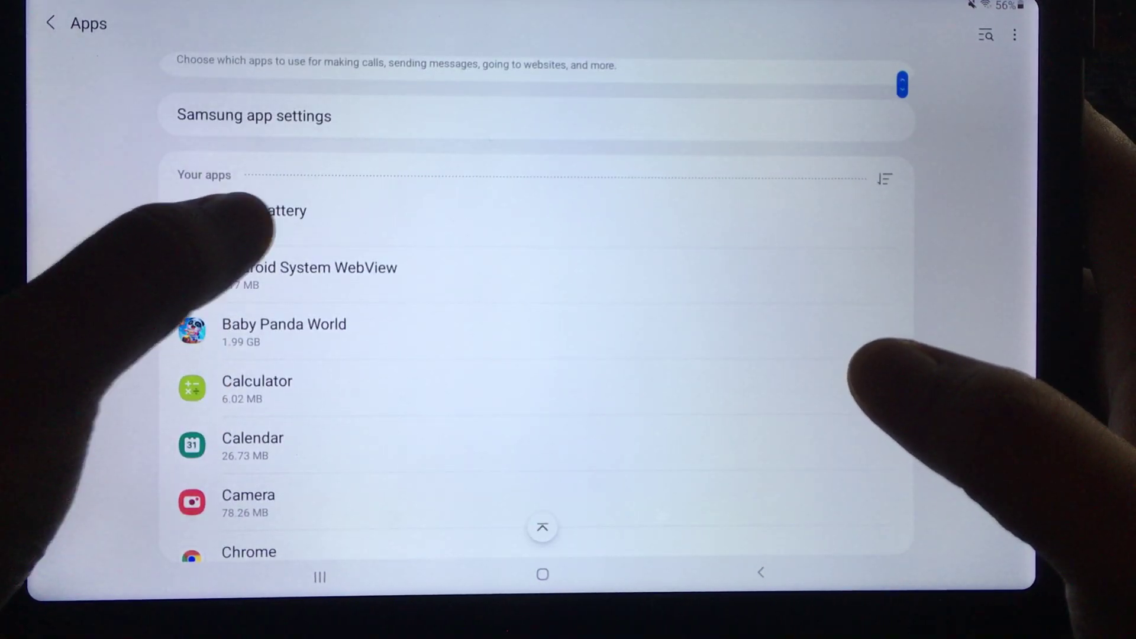
pyautogui.click(263, 217)
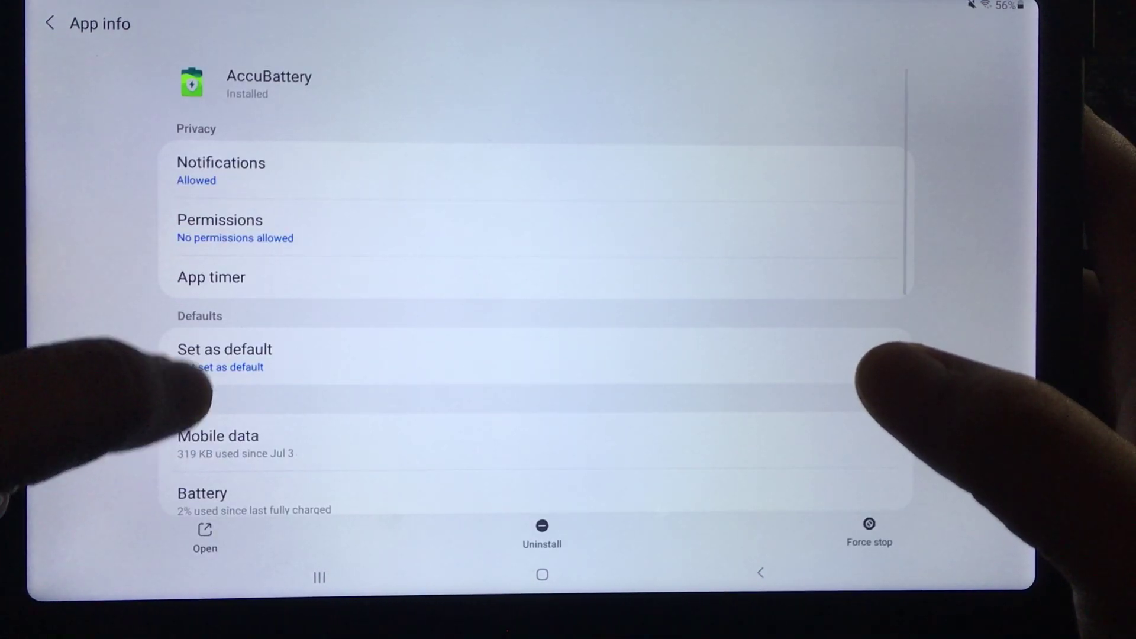
pyautogui.scroll(-3, 534, 356)
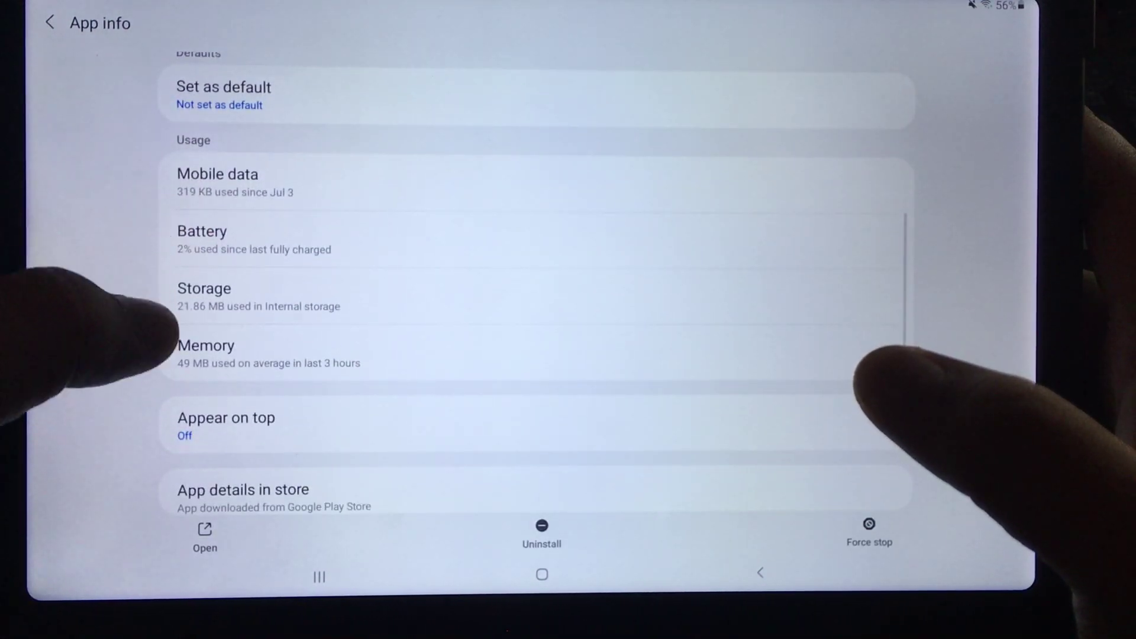
# Open AccuBattery's Storage page listing 21.07 MB app, 582 KB data, 205 KB cache.
pyautogui.click(204, 293)
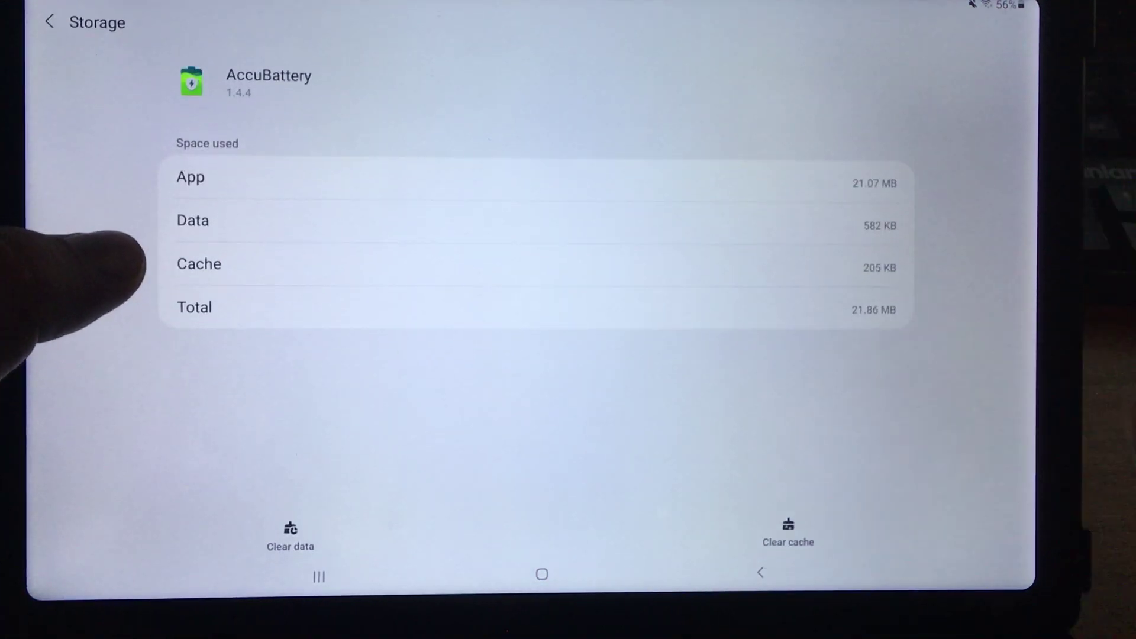